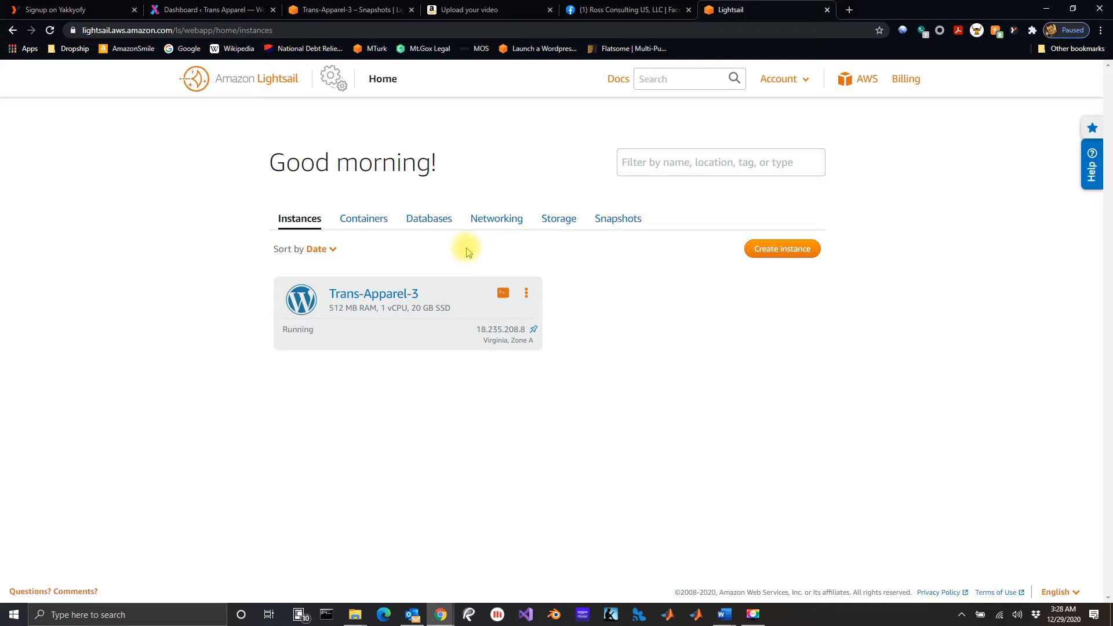
Review the account's networking and snapshot listings, and expand the instance snapshot stored for Trans-Apparel-3.
{"action": "left_click", "coordinate": [283, 88]}
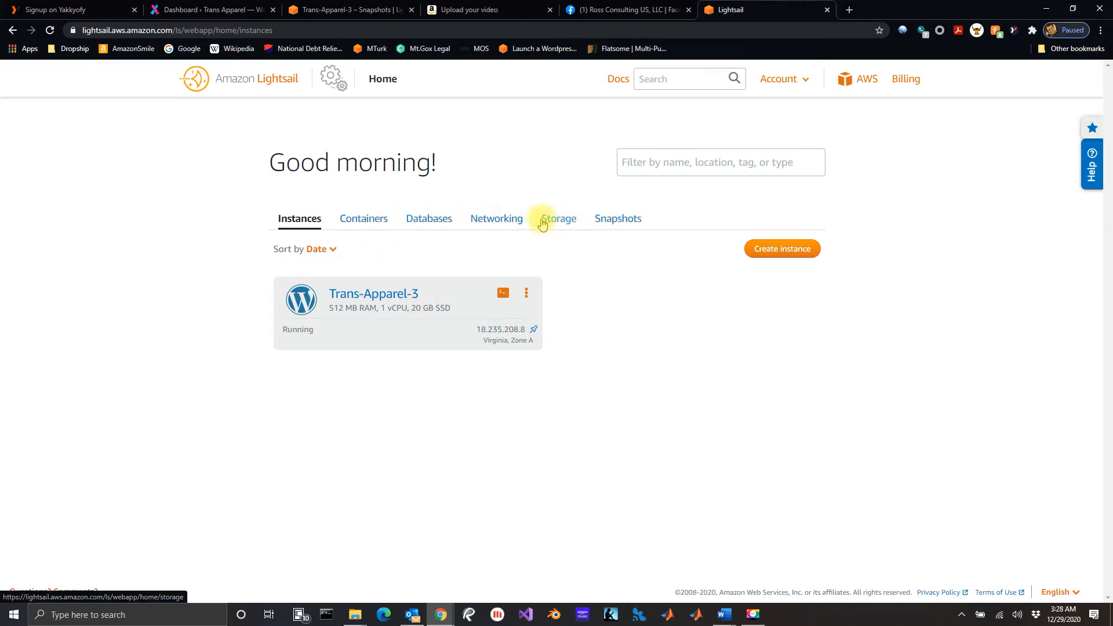
{"action": "left_click", "coordinate": [509, 224]}
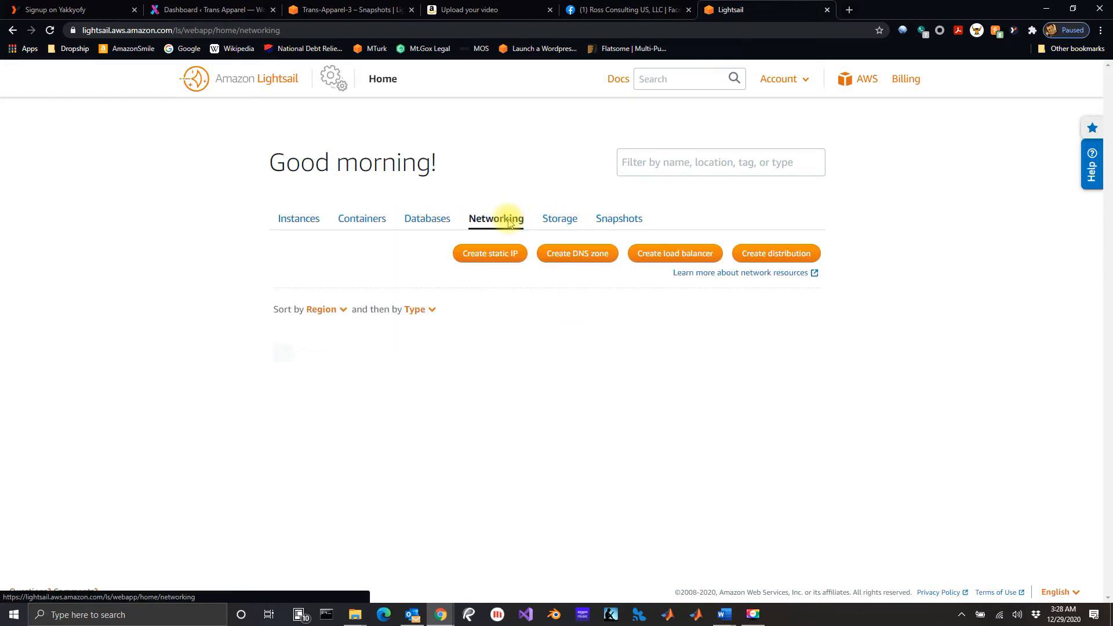
{"action": "left_click", "coordinate": [613, 225]}
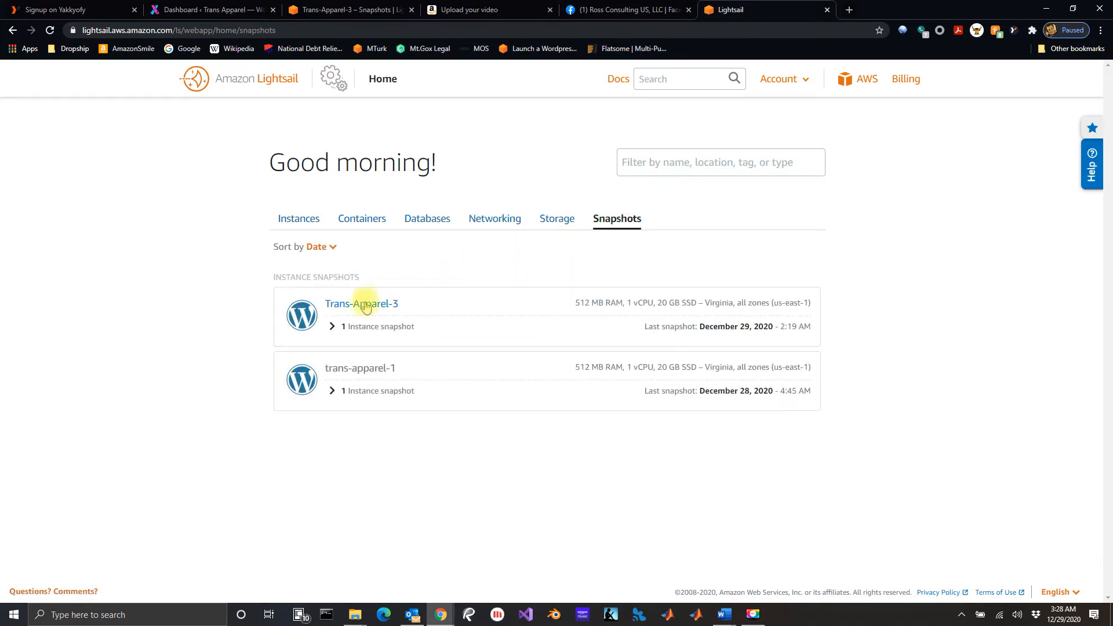
{"action": "left_click", "coordinate": [333, 327]}
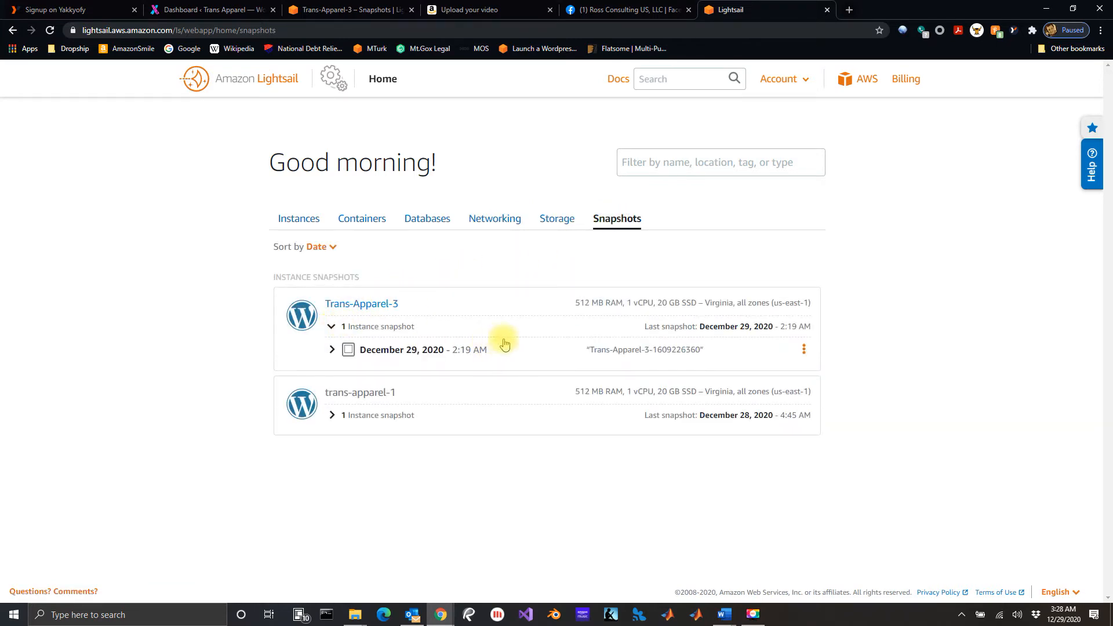
Open the Trans-Apparel-3 instance's snapshot settings and check its daily automatic snapshot time.
{"action": "left_click", "coordinate": [307, 219]}
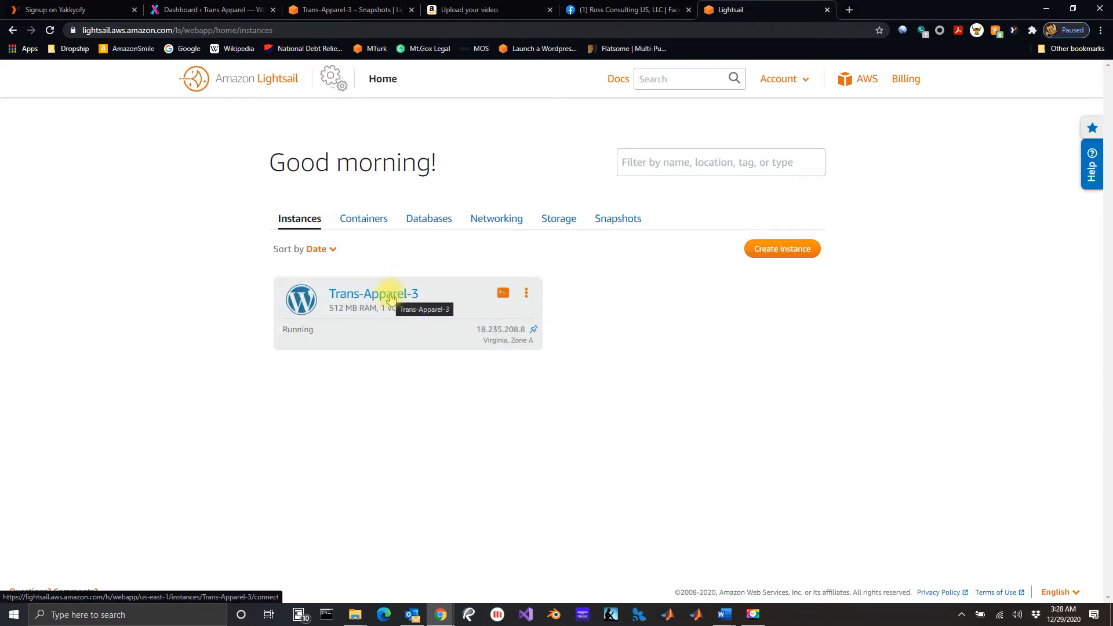
{"action": "left_click", "coordinate": [389, 294]}
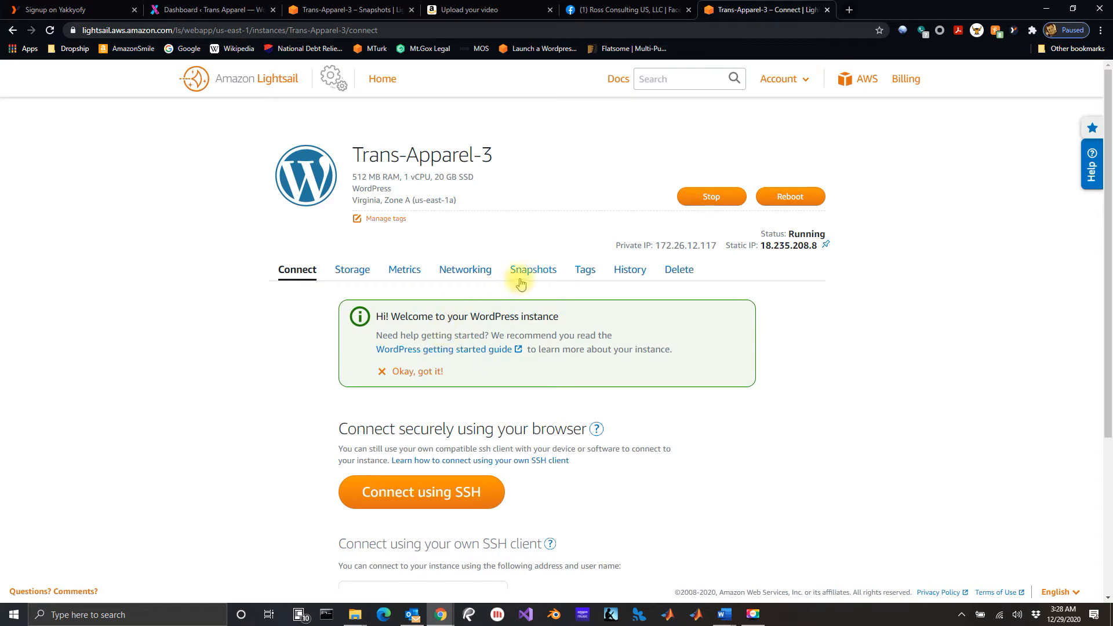
{"action": "left_click", "coordinate": [541, 274]}
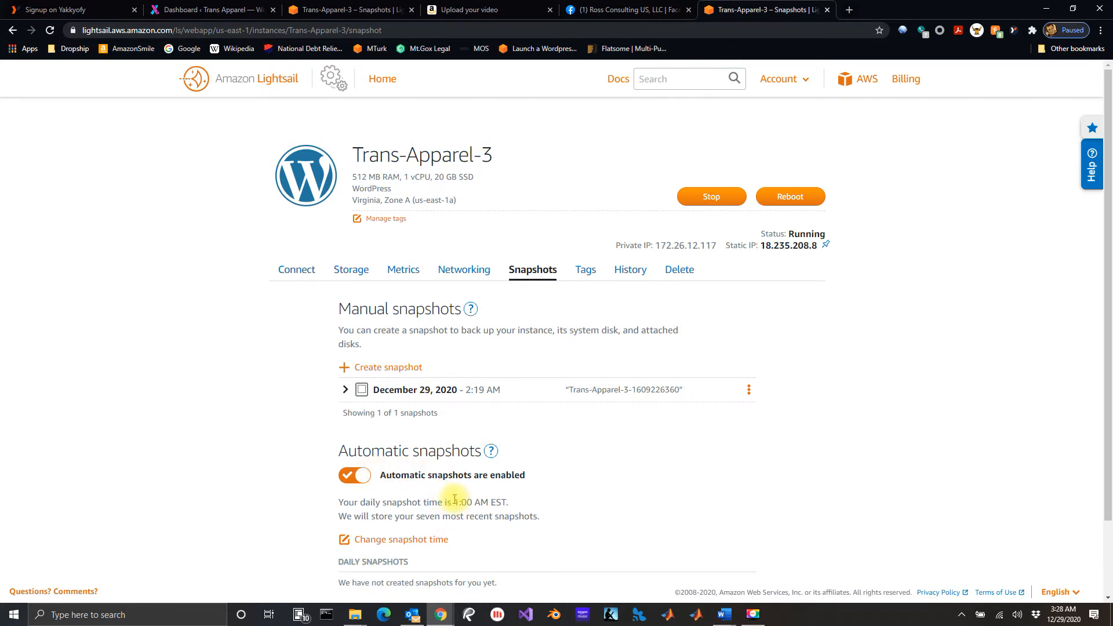
{"action": "left_click_drag", "start_coordinate": [455, 500], "coordinate": [465, 500]}
{"action": "left_click", "coordinate": [444, 500]}
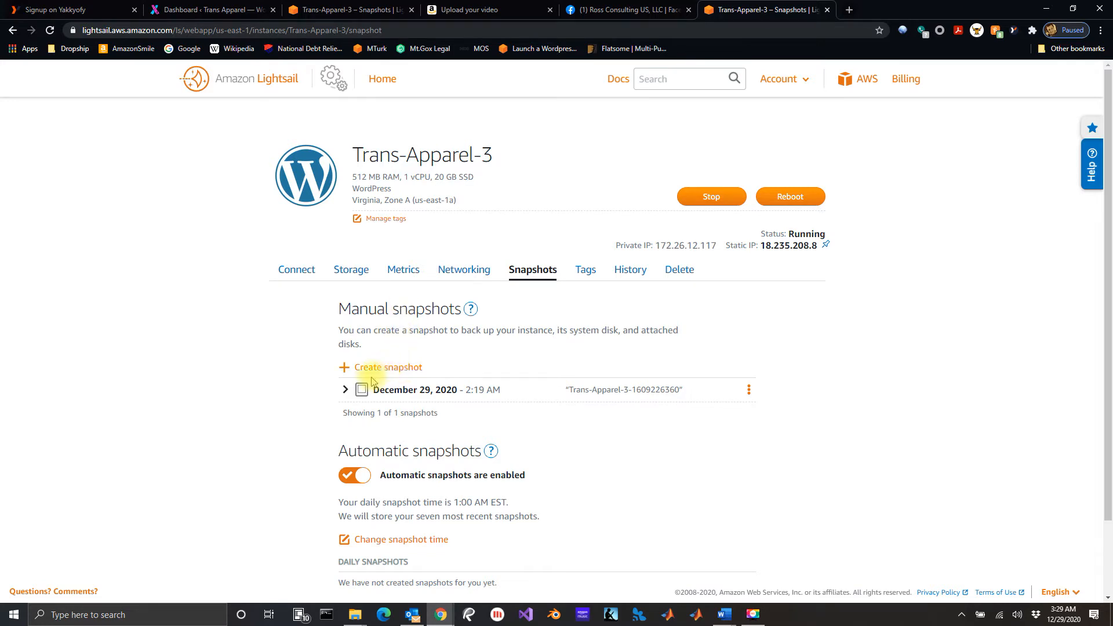
Inspect the existing manual snapshot's disk, then create a new manual snapshot of Trans-Apparel-3 with the suggested name.
{"action": "left_click", "coordinate": [346, 390]}
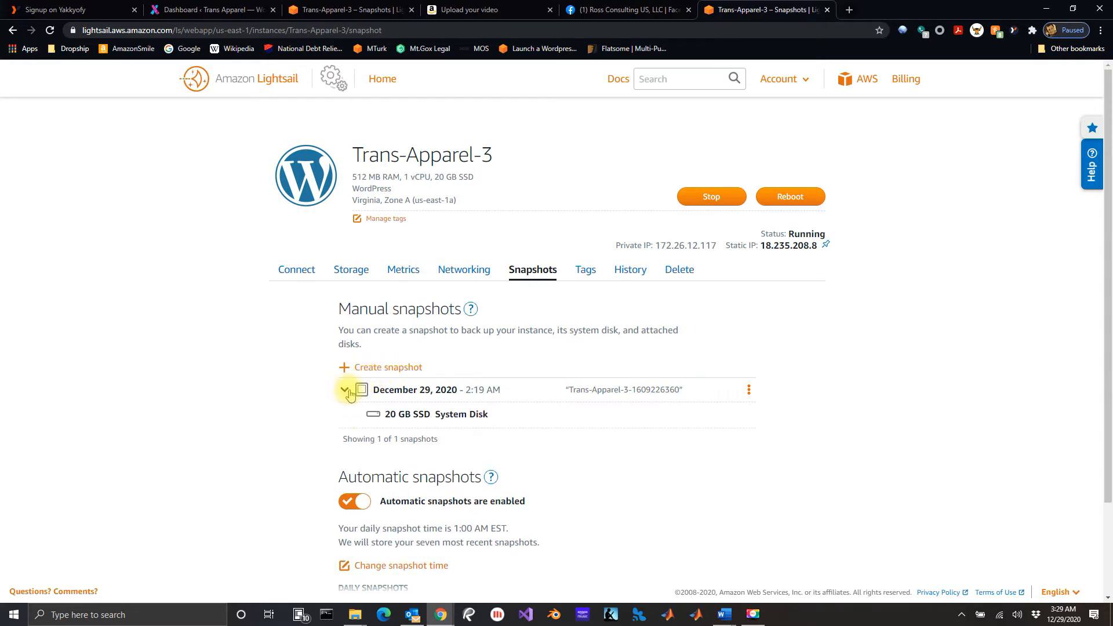
{"action": "left_click", "coordinate": [347, 391]}
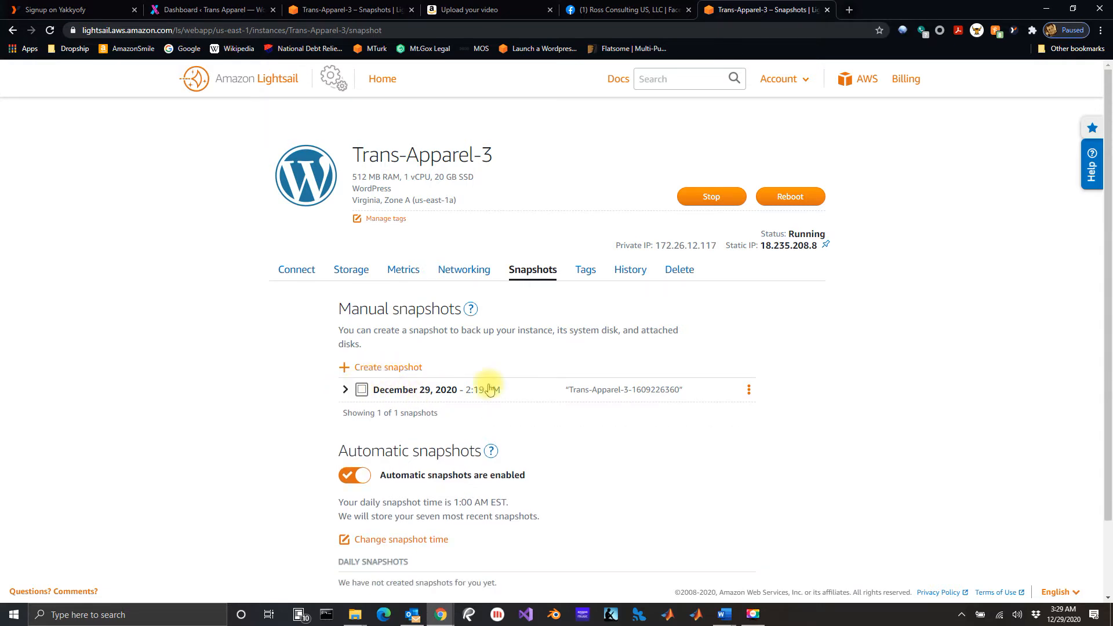
{"action": "left_click", "coordinate": [394, 369]}
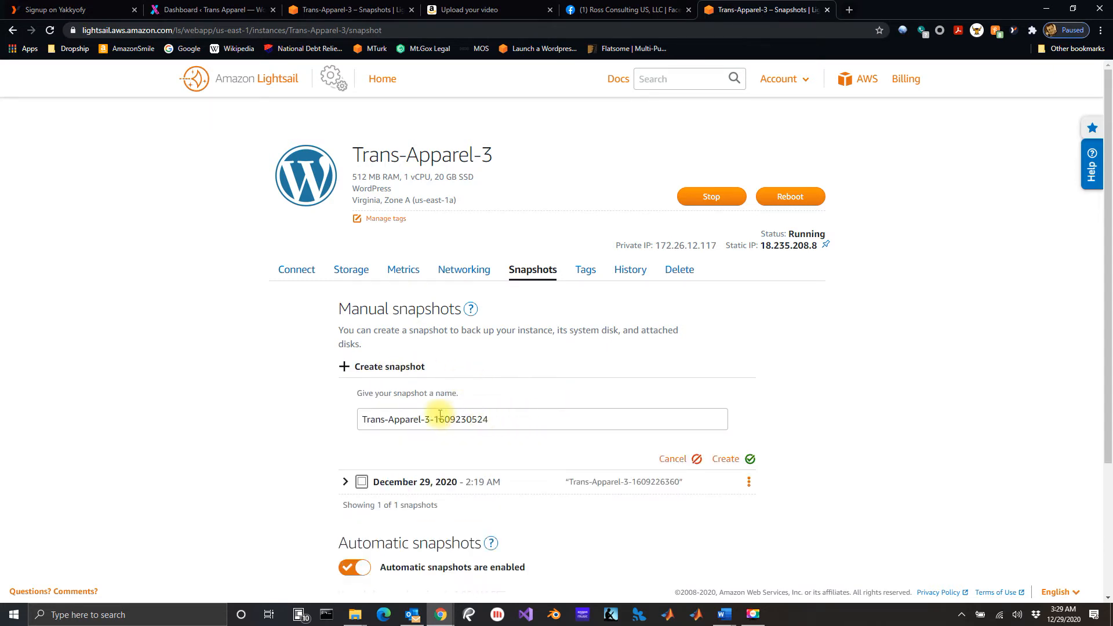
{"action": "left_click", "coordinate": [726, 460]}
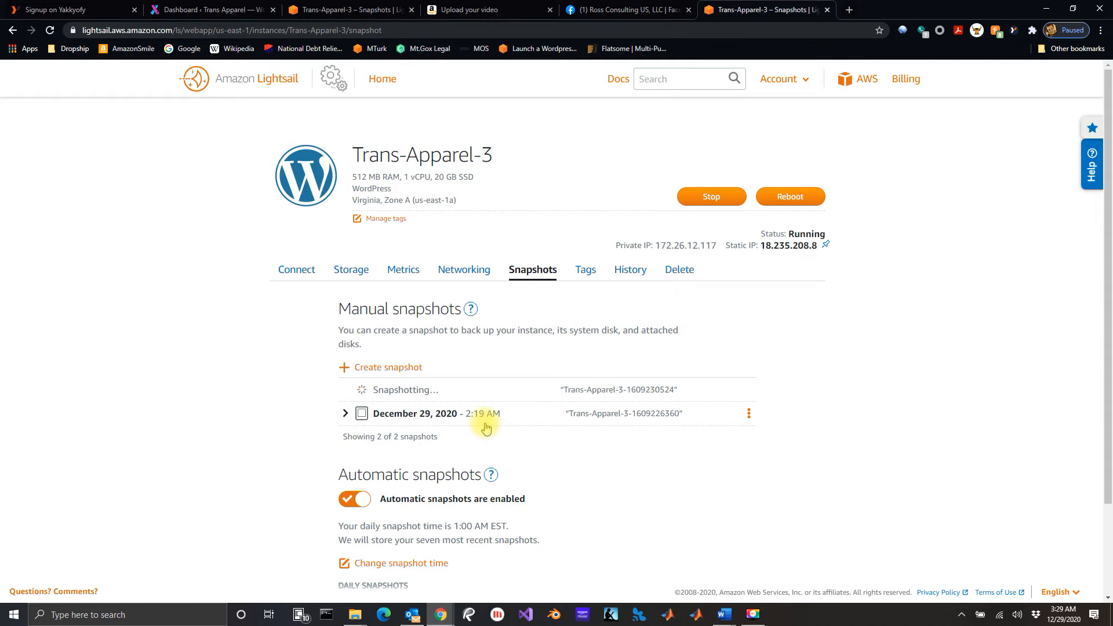
Detach the static IP StaticIp-1 from the Trans-Apparel-3 instance.
{"action": "left_click", "coordinate": [458, 270]}
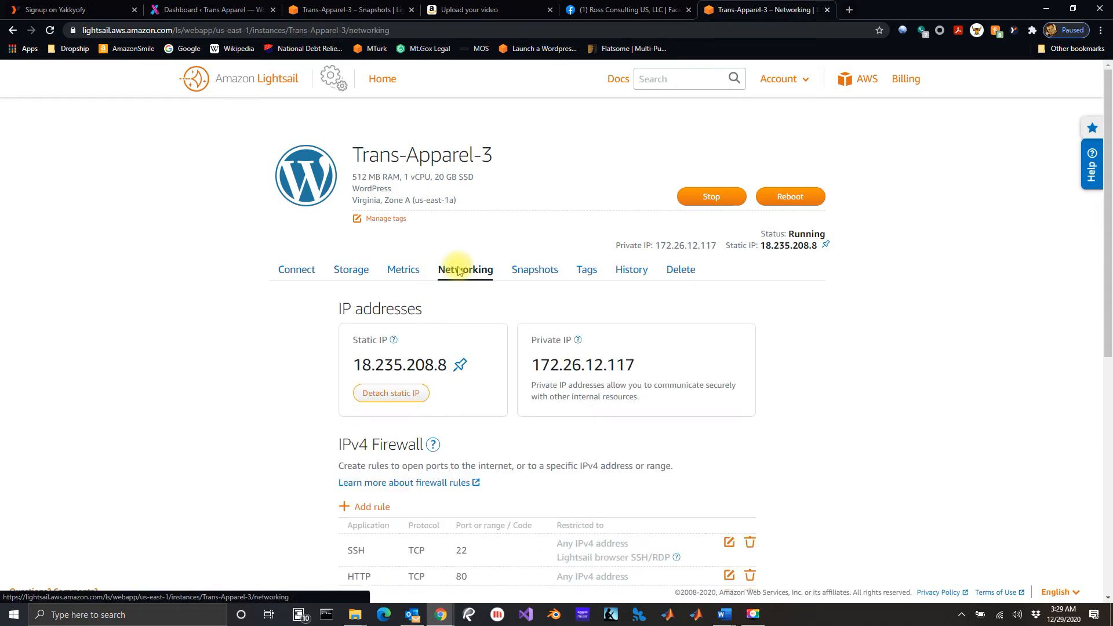
{"action": "left_click", "coordinate": [253, 84]}
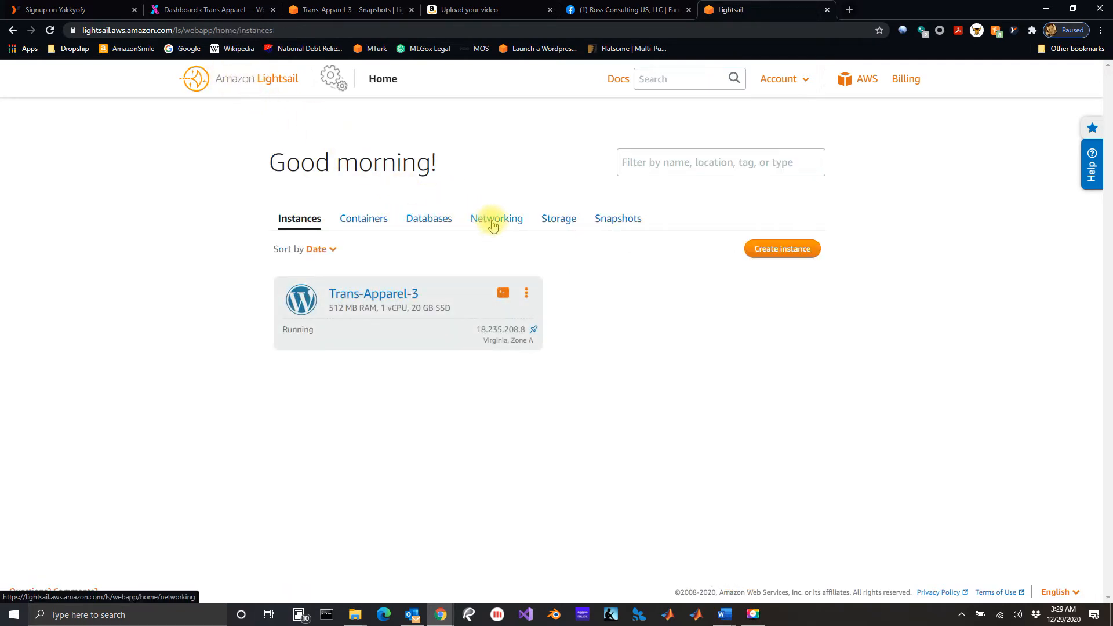
{"action": "left_click", "coordinate": [498, 225]}
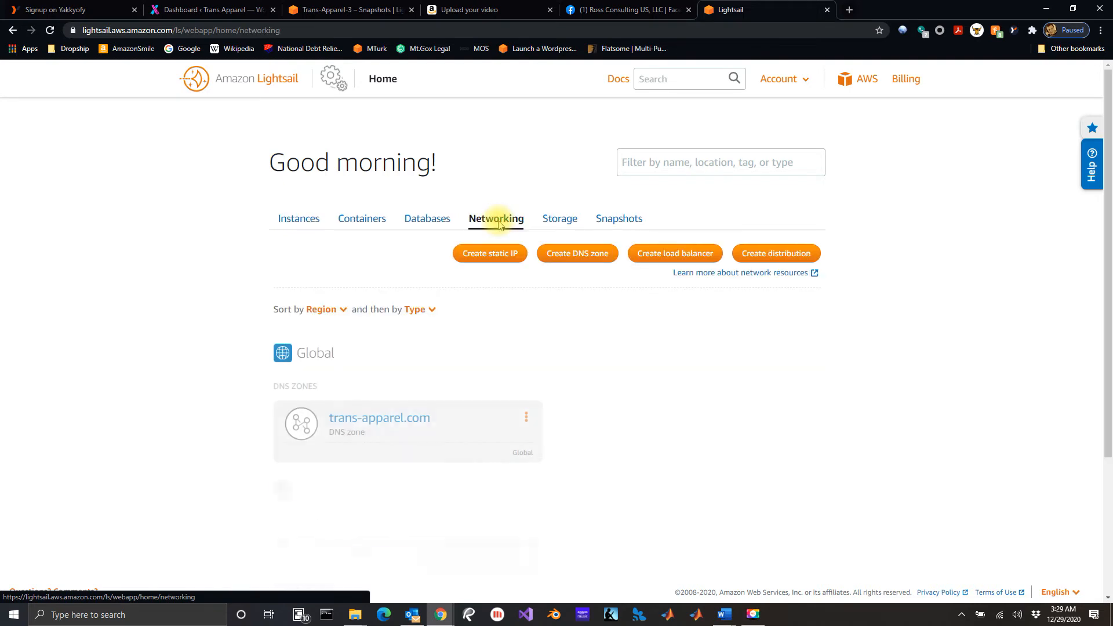
{"action": "scroll", "coordinate": [481, 368], "scroll_direction": "down", "scroll_amount": 3}
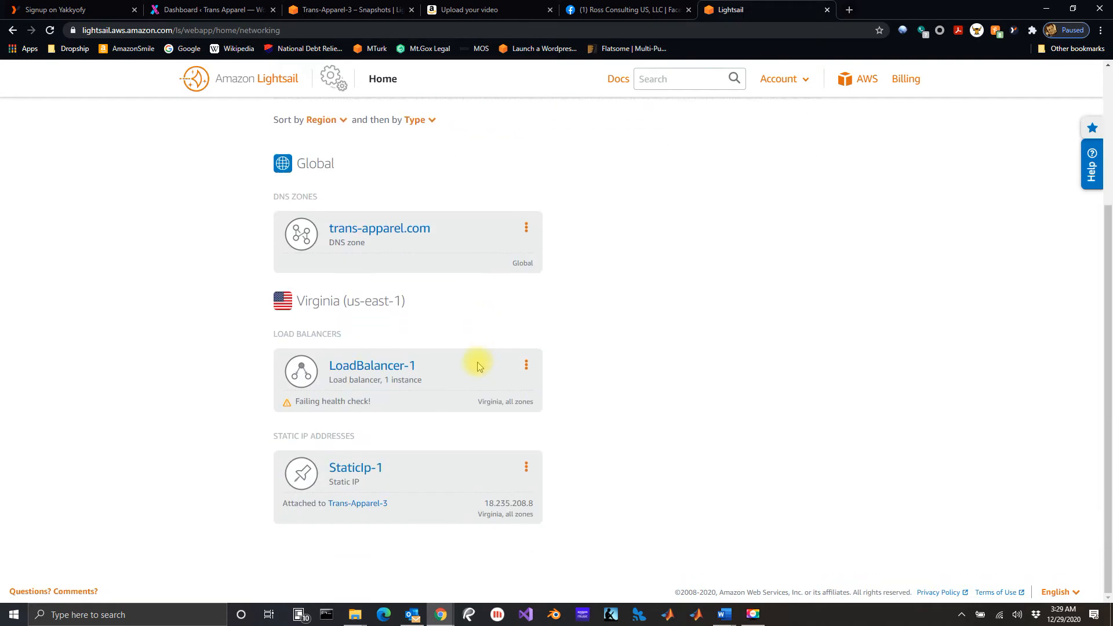
{"action": "left_click", "coordinate": [364, 468]}
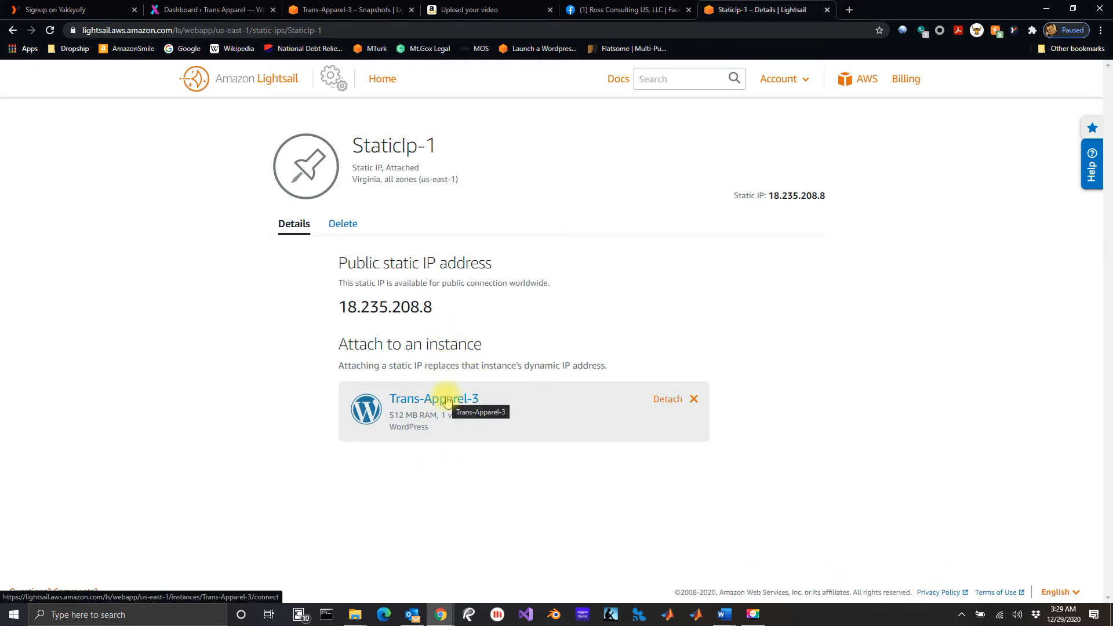
{"action": "left_click", "coordinate": [664, 400]}
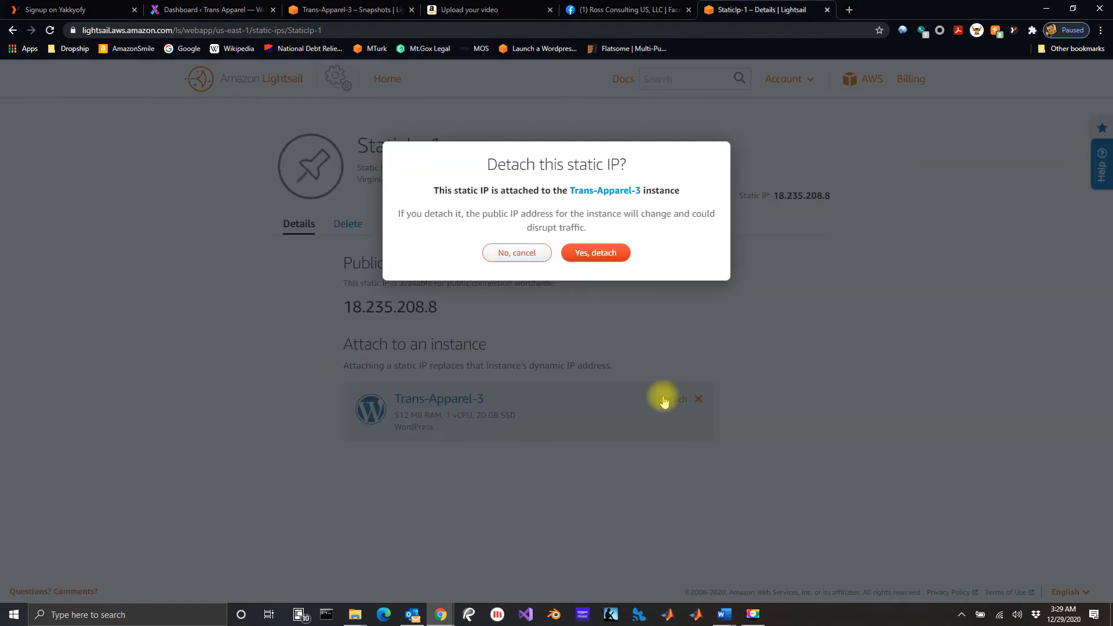
{"action": "left_click", "coordinate": [594, 255]}
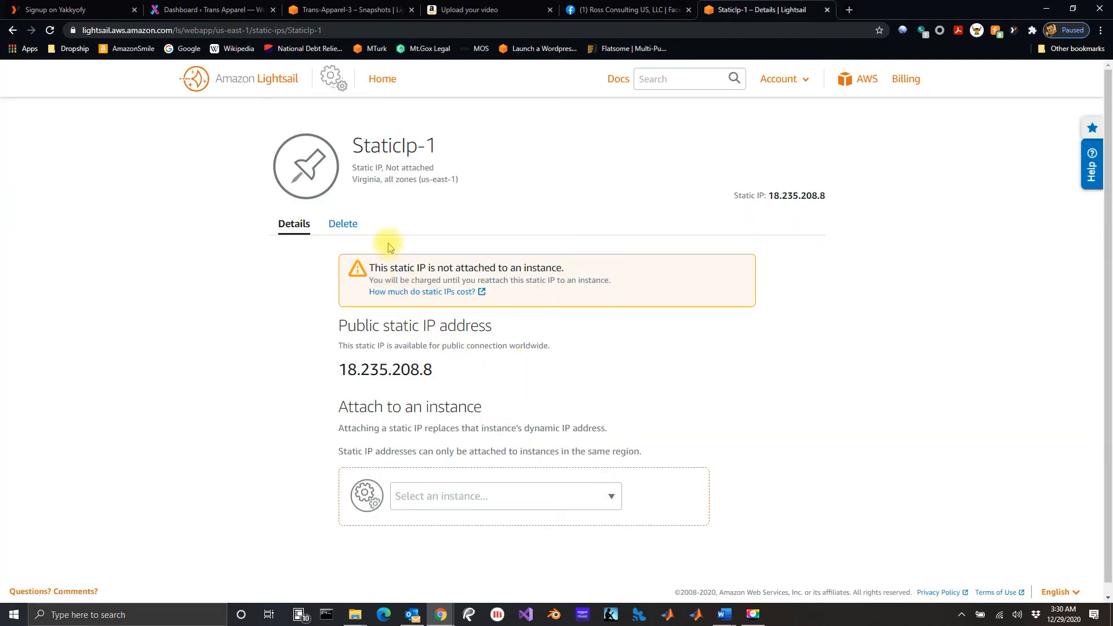
Attach the static IP StaticIp-1 to the Trans-Apparel-3 instance.
{"action": "left_click", "coordinate": [273, 81]}
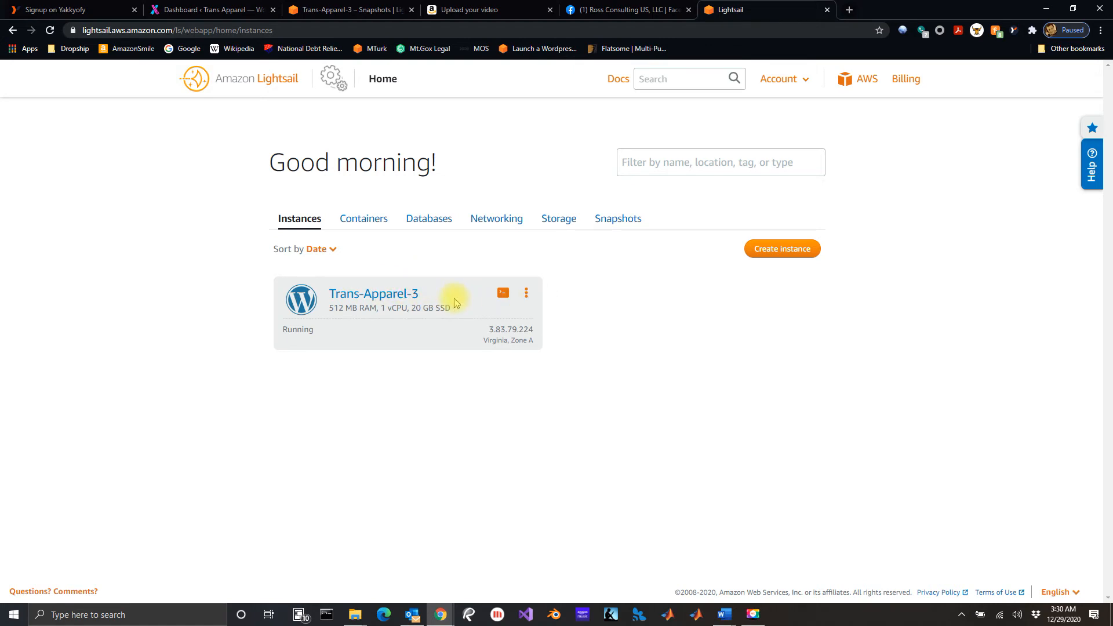
{"action": "left_click", "coordinate": [500, 218]}
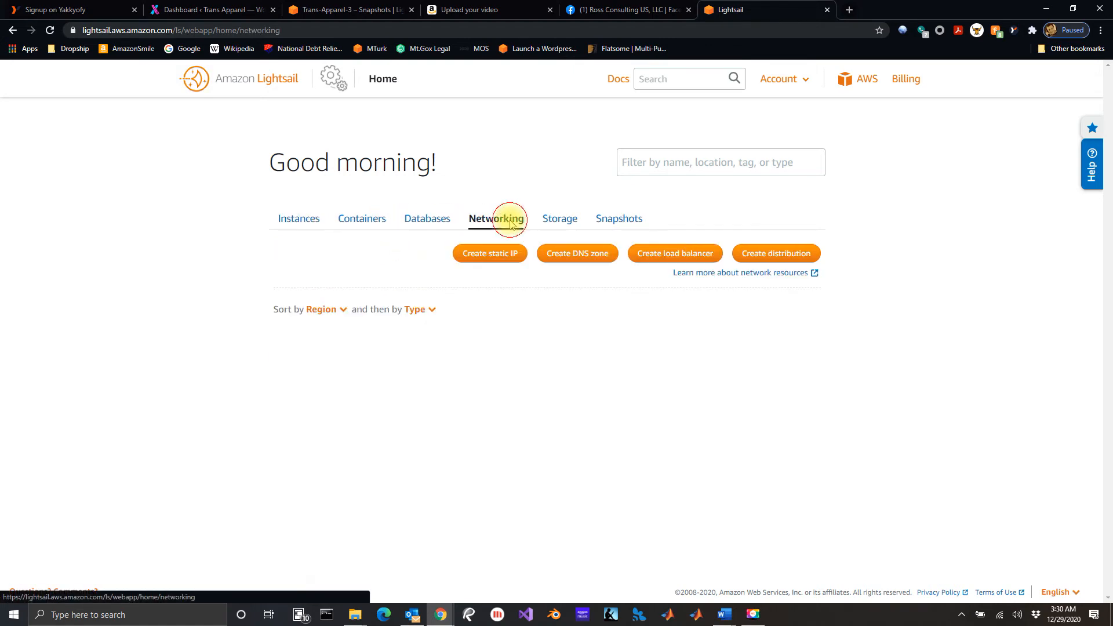
{"action": "scroll", "coordinate": [529, 391], "scroll_direction": "down", "scroll_amount": 3}
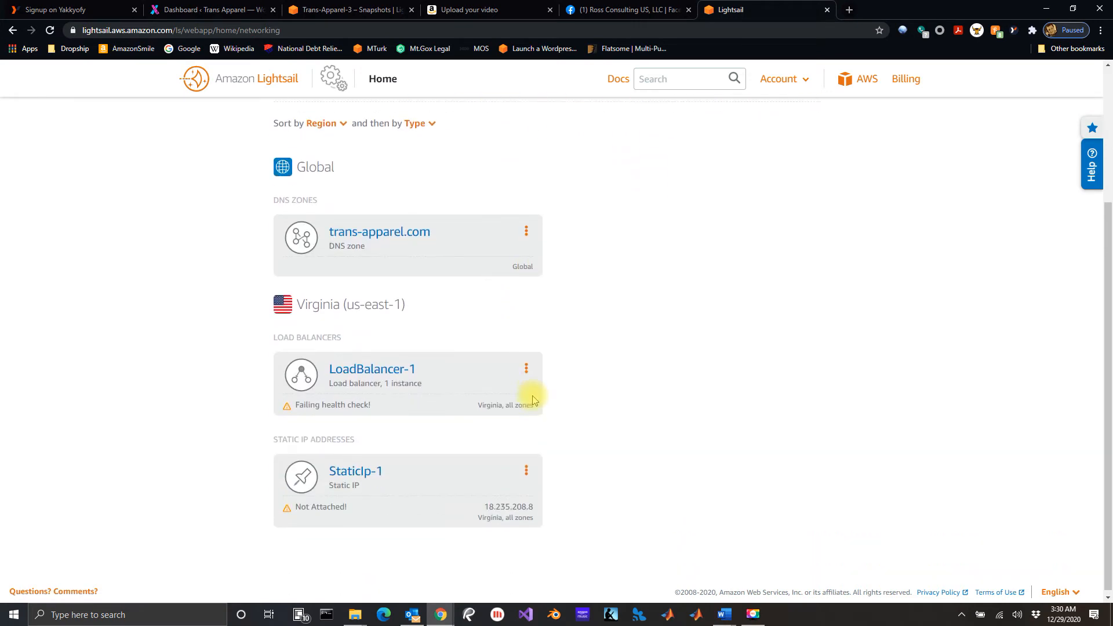
{"action": "left_click", "coordinate": [367, 465]}
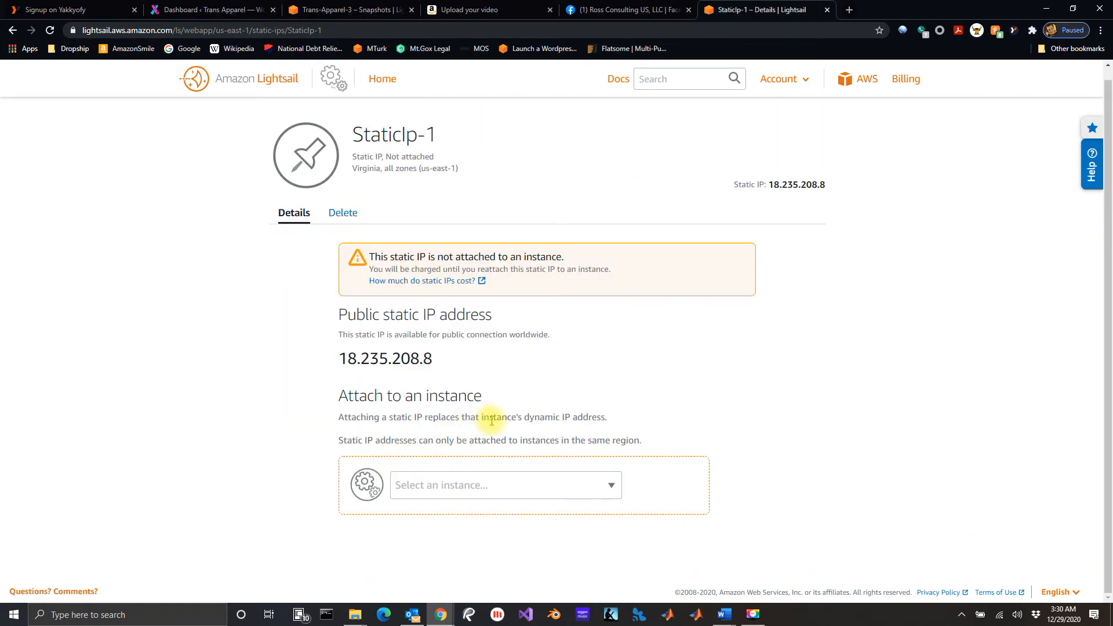
{"action": "left_click", "coordinate": [609, 484]}
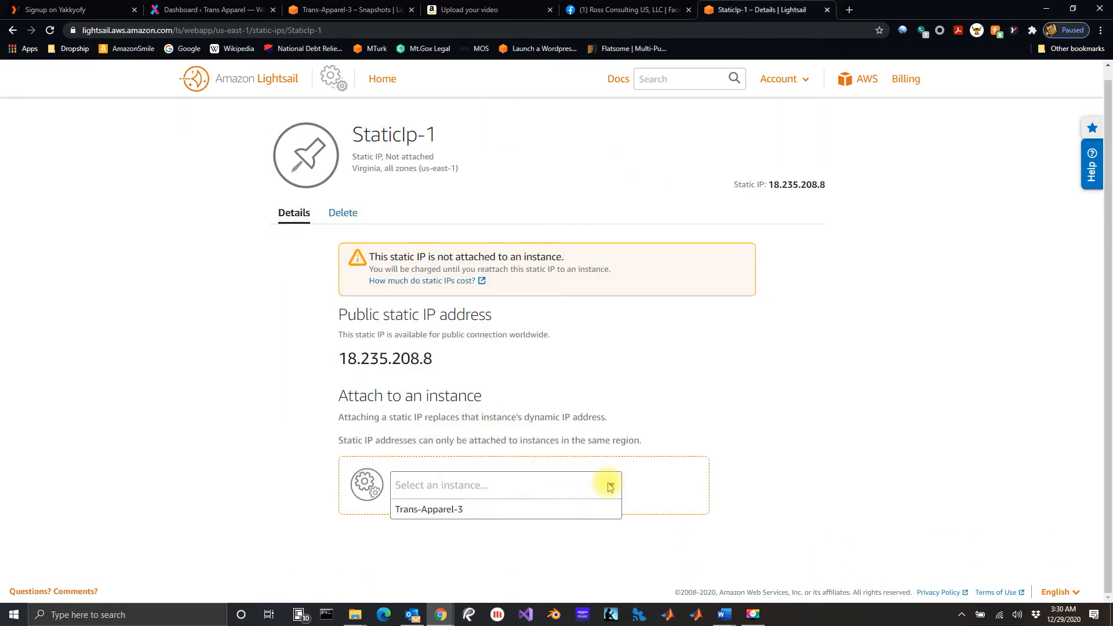
{"action": "left_click", "coordinate": [470, 510]}
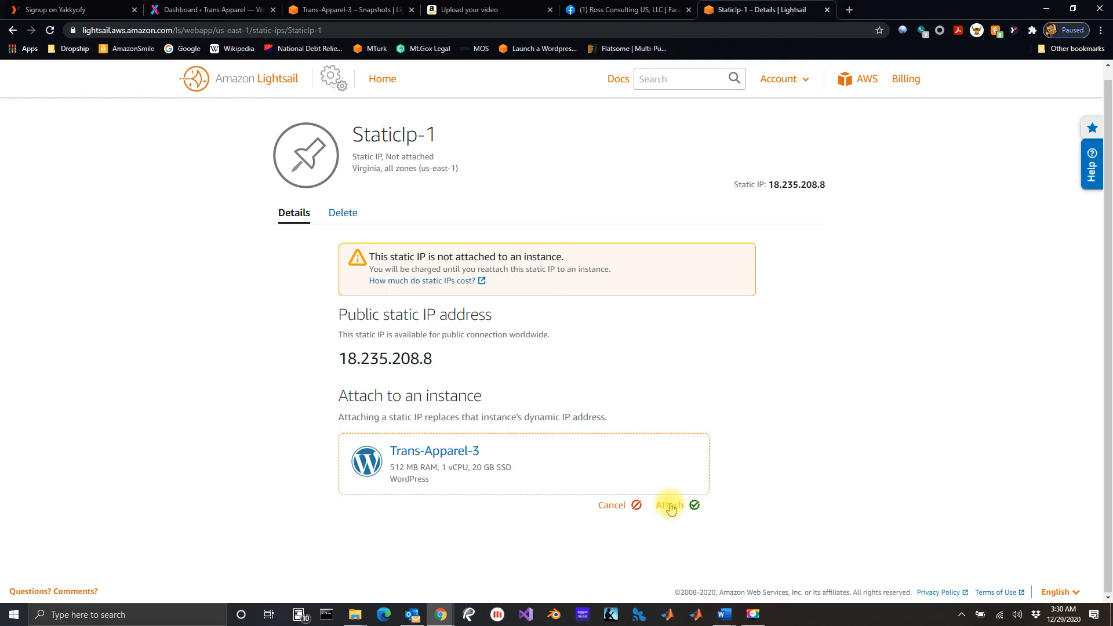
{"action": "left_click", "coordinate": [670, 506]}
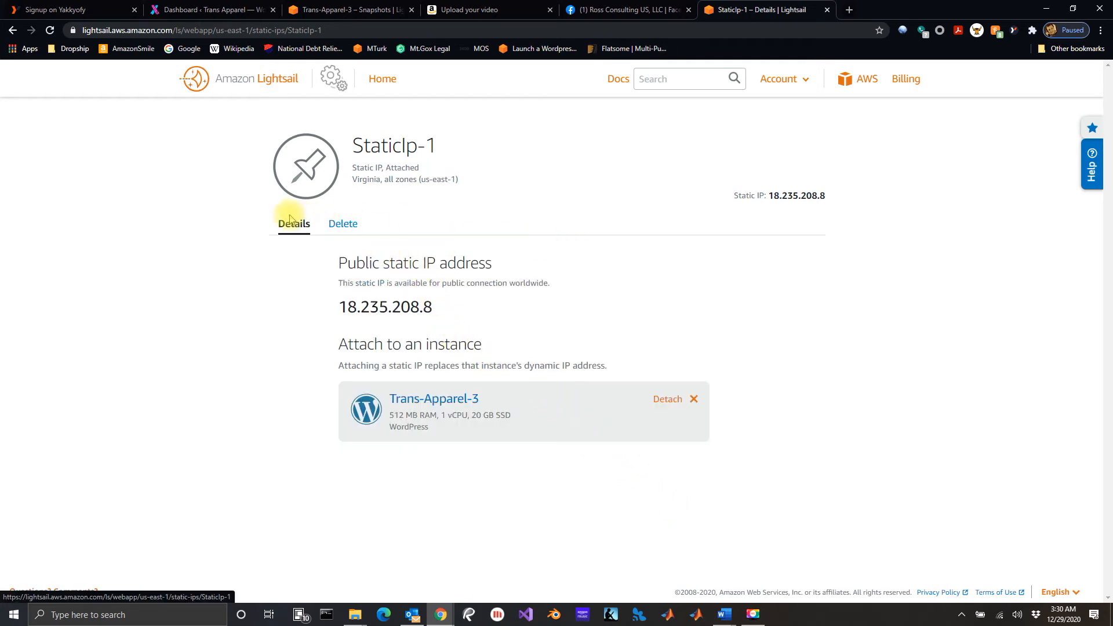
Examine LoadBalancer-1's target instance, its inbound traffic protocols and its SSL/TLS certificate.
{"action": "left_click", "coordinate": [258, 84]}
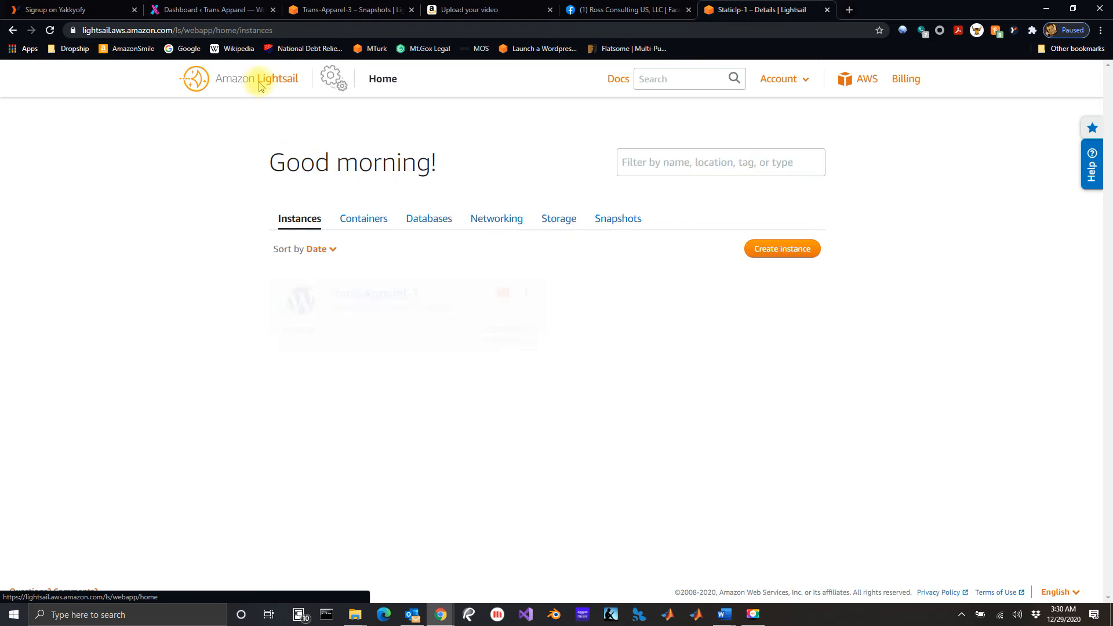
{"action": "left_click", "coordinate": [484, 226]}
{"action": "scroll", "coordinate": [458, 362], "scroll_direction": "down", "scroll_amount": 3}
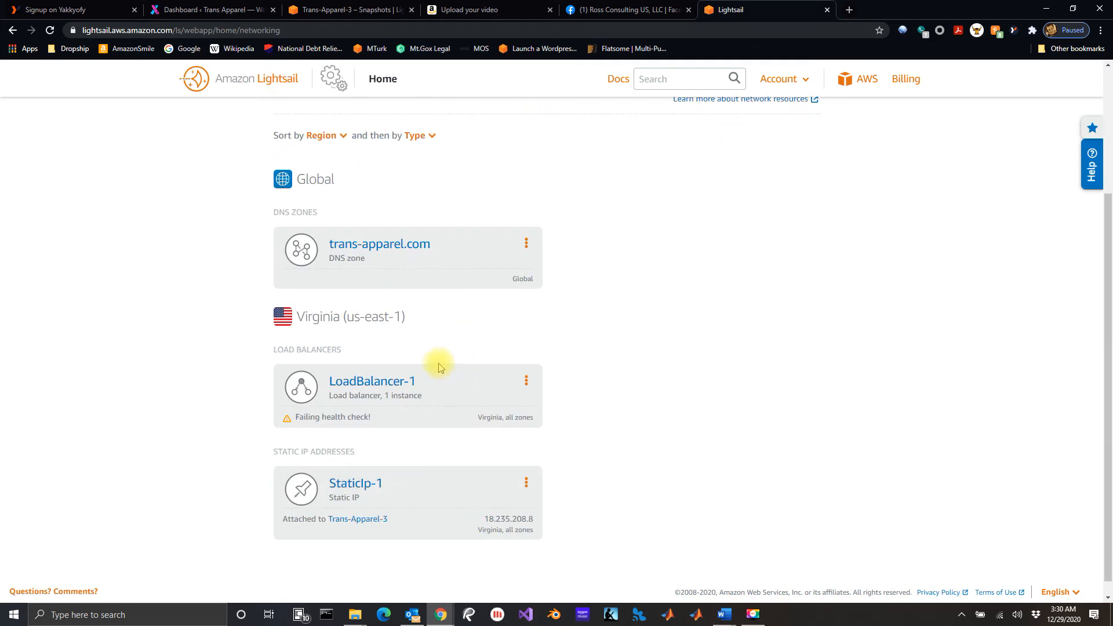
{"action": "left_click", "coordinate": [396, 385]}
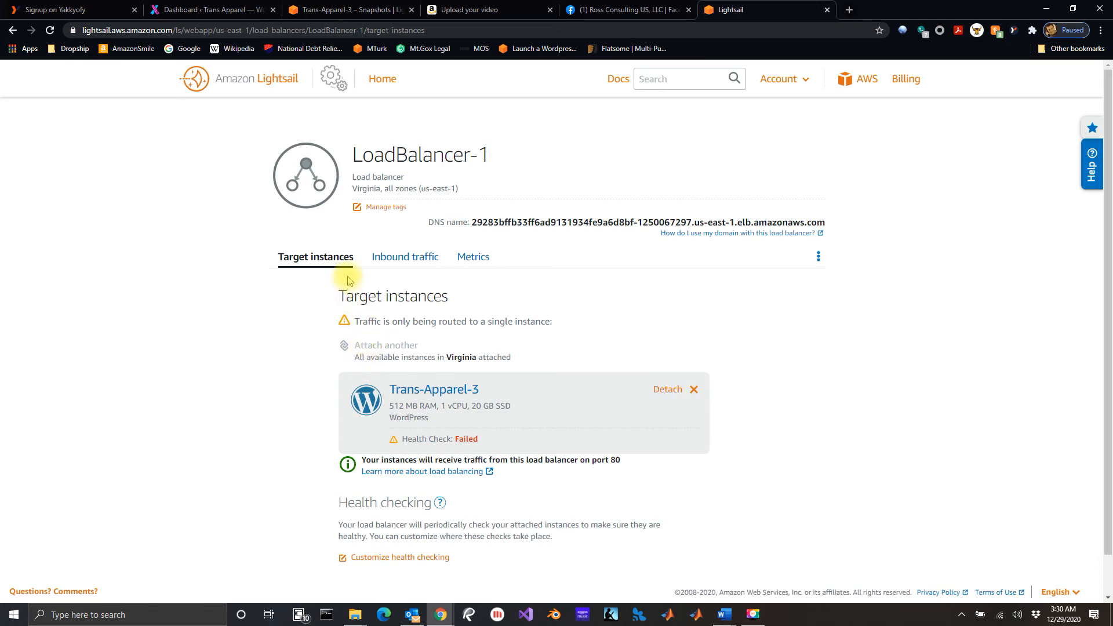
{"action": "left_click", "coordinate": [393, 258]}
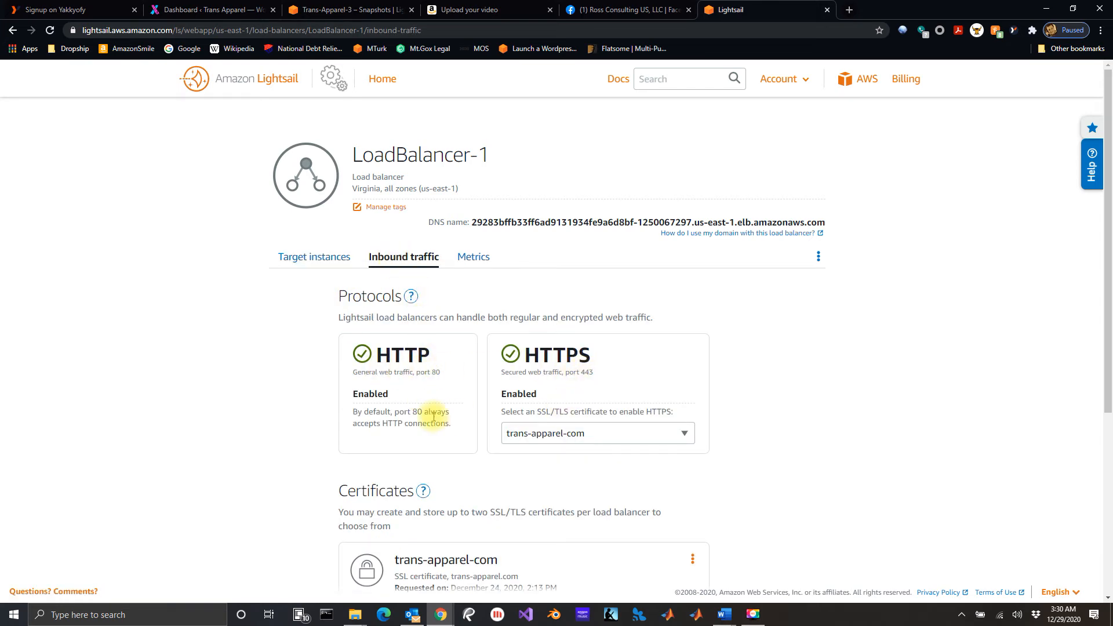
{"action": "scroll", "coordinate": [435, 417], "scroll_direction": "down", "scroll_amount": 3}
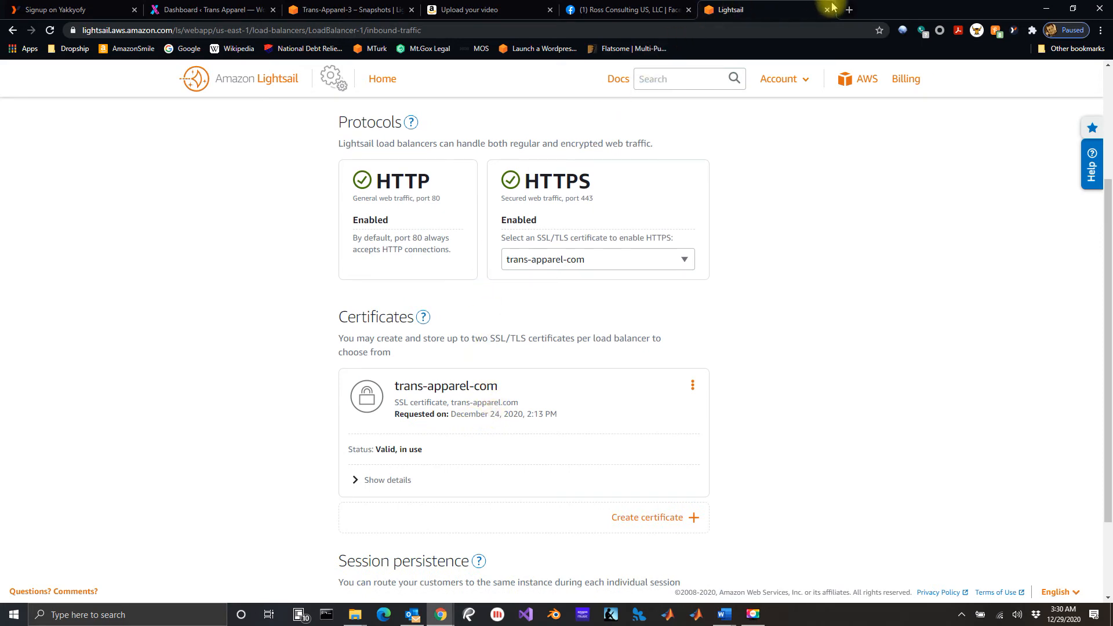
Load trans-apparel.com in a new browser tab to check the live site.
{"action": "left_click", "coordinate": [849, 9]}
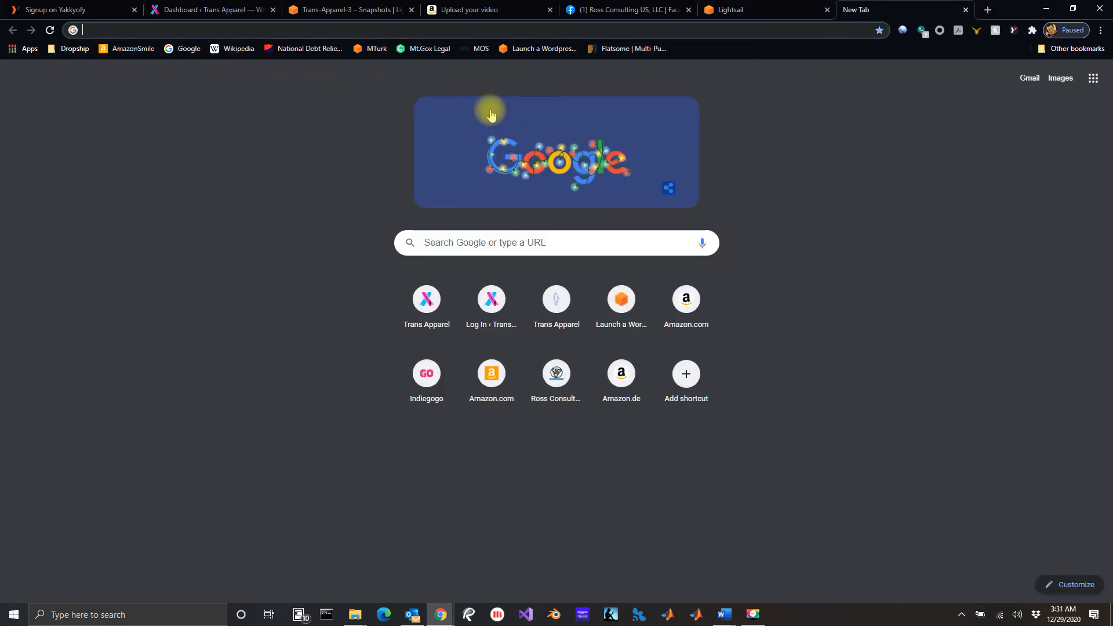
{"action": "type", "text": "trans"}
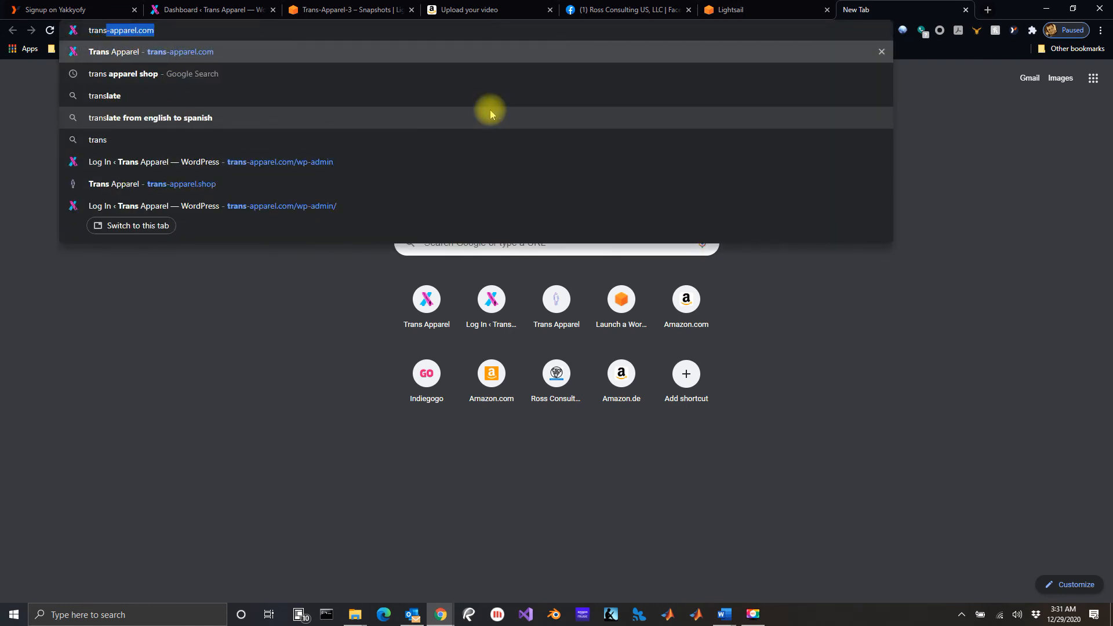
{"action": "type", "text": "-apparel"}
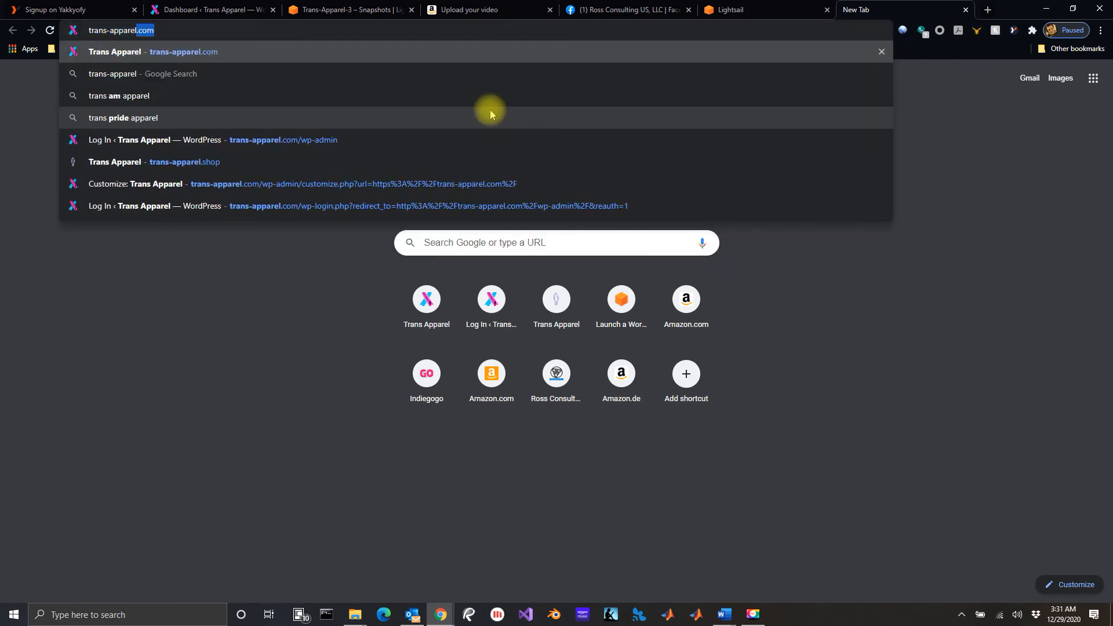
{"action": "key", "text": "Return"}
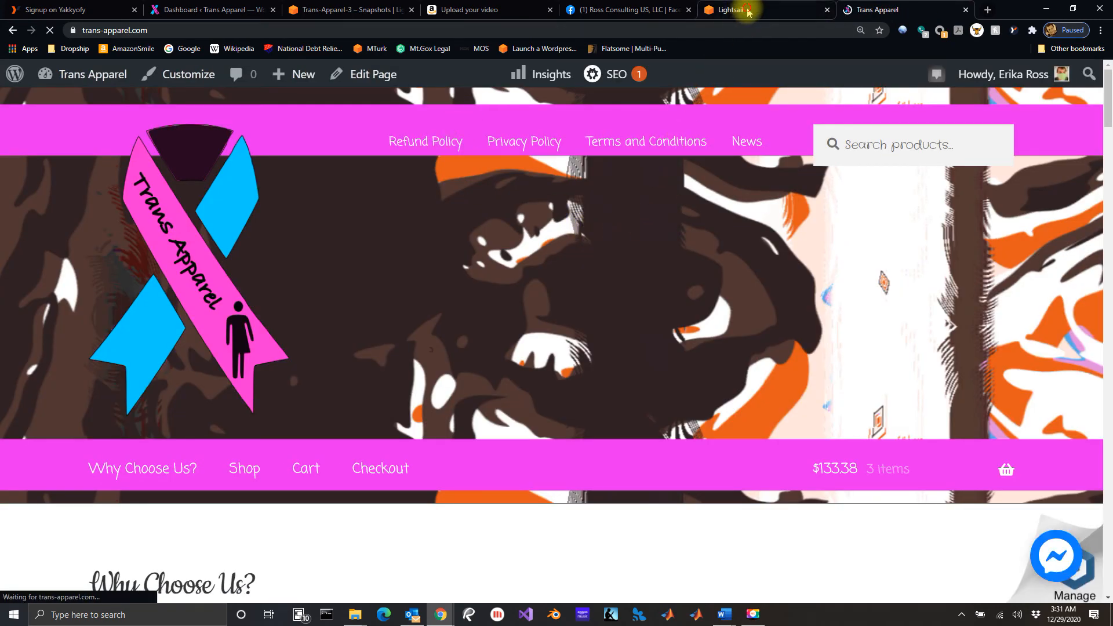
Switch back to Lightsail, review the networking resources and LoadBalancer-1's target instance health check, and return to the home page.
{"action": "left_click", "coordinate": [748, 11]}
{"action": "scroll", "coordinate": [438, 258], "scroll_direction": "up", "scroll_amount": 3}
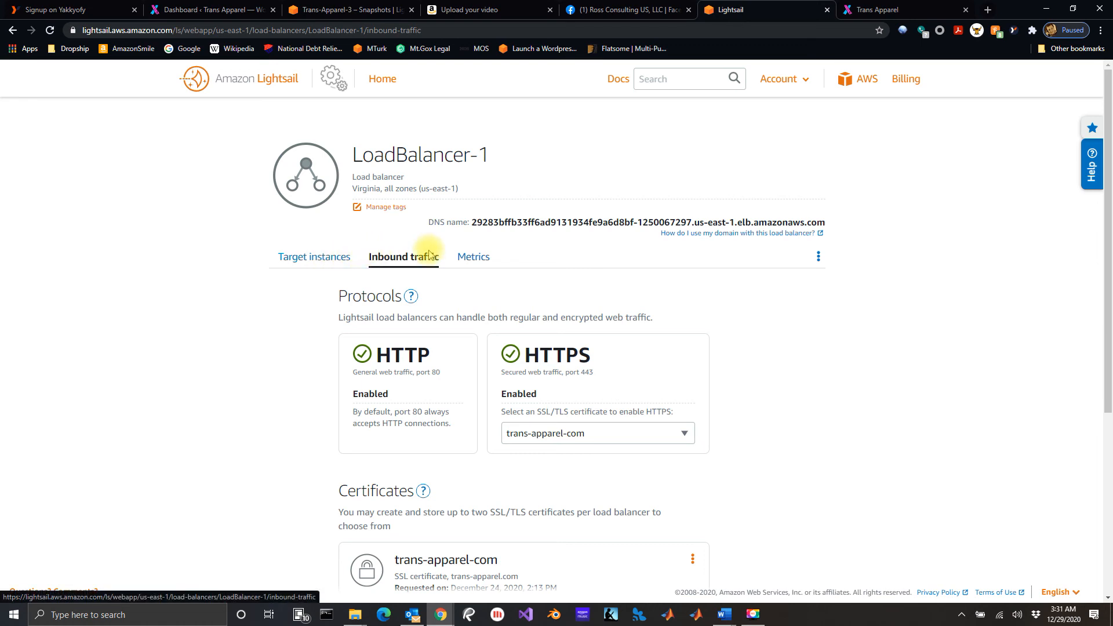
{"action": "left_click", "coordinate": [272, 86]}
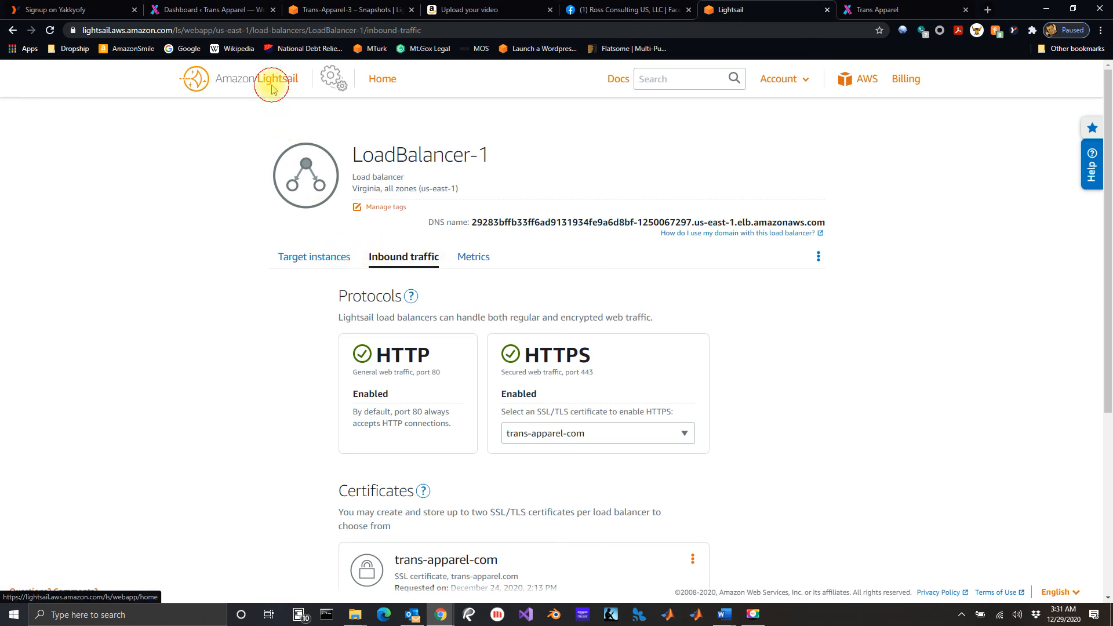
{"action": "left_click", "coordinate": [486, 219]}
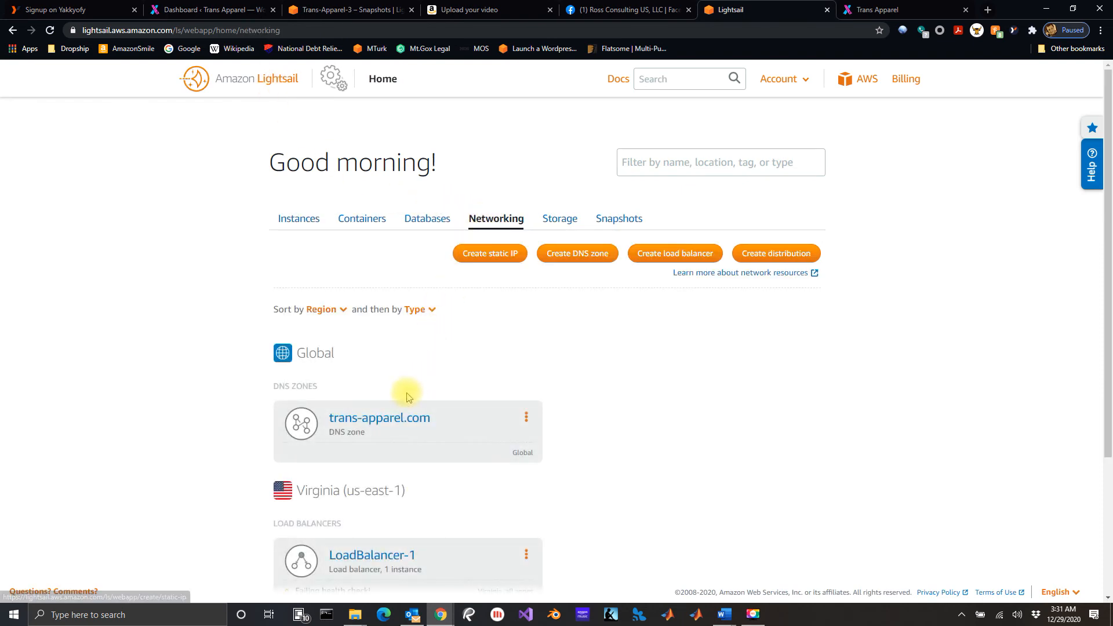
{"action": "scroll", "coordinate": [407, 397], "scroll_direction": "down", "scroll_amount": 3}
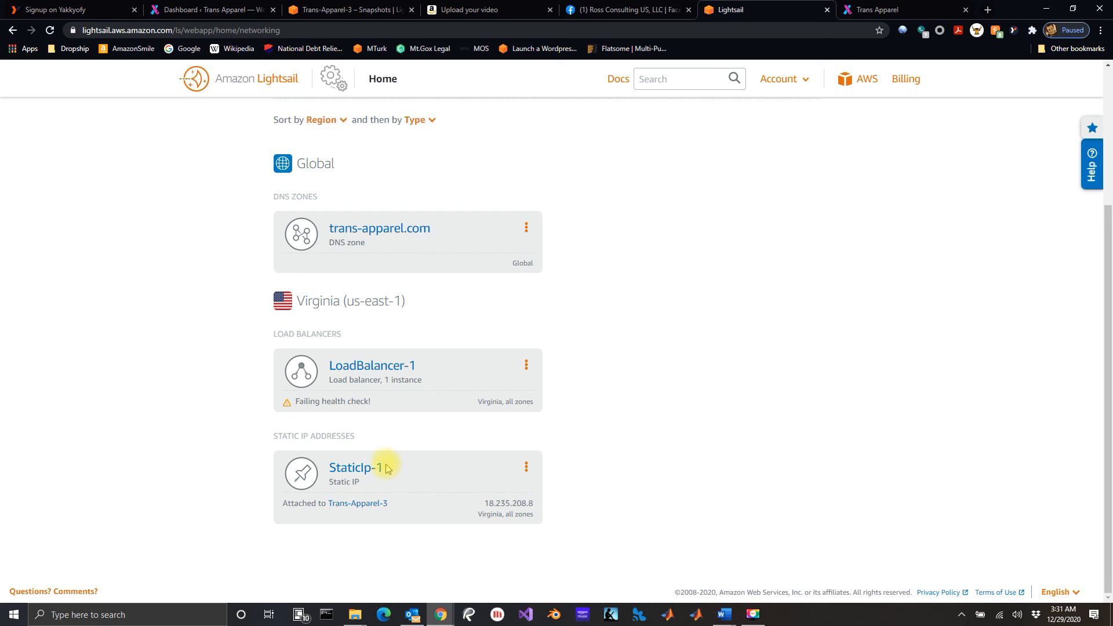
{"action": "left_click", "coordinate": [385, 367]}
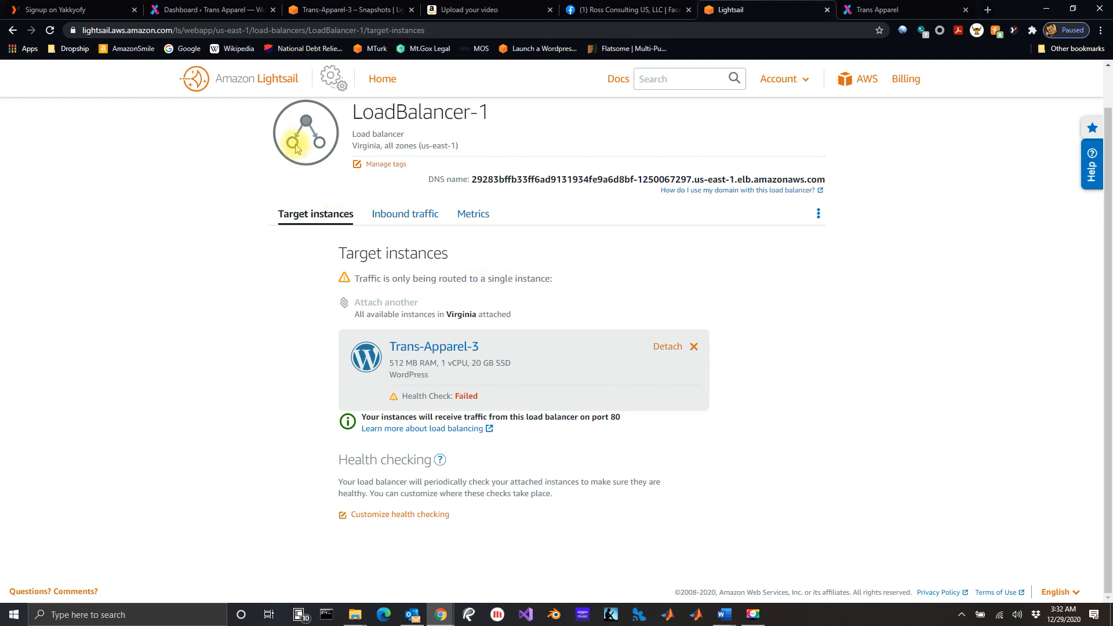
{"action": "left_click", "coordinate": [264, 79]}
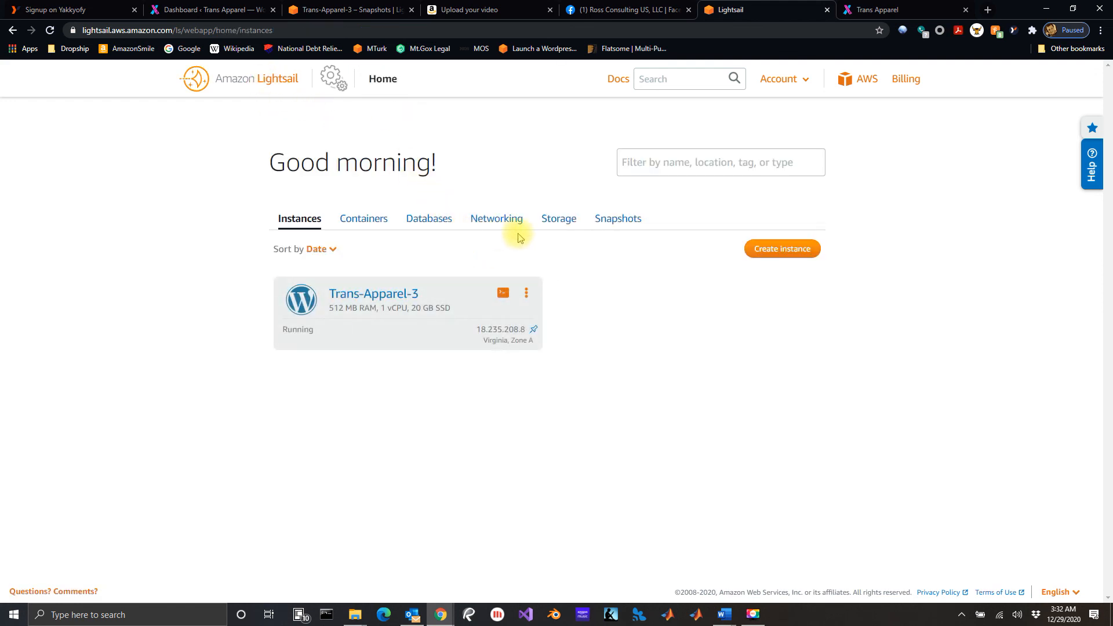